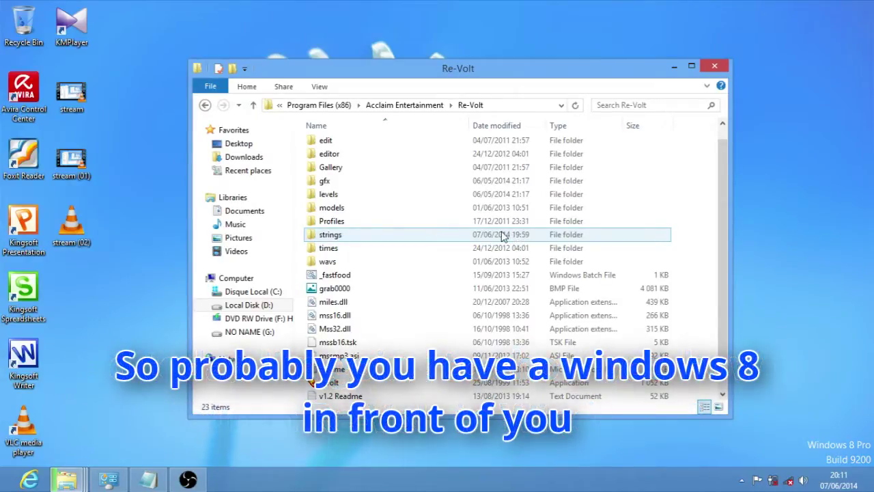
# Try to launch revolt from the Re-Volt folder, and close the program
pyautogui.scroll(-1, 502, 235)
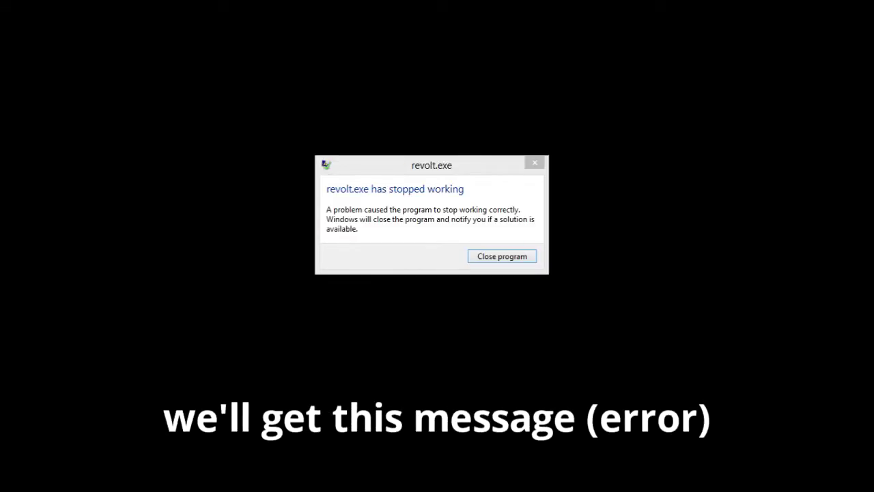
pyautogui.click(502, 256)
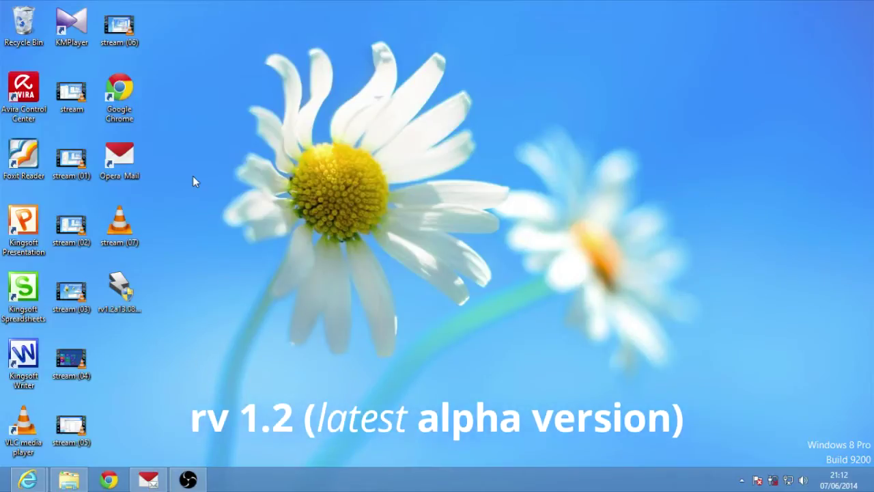
# Open Google Chrome and load the Re-Volt v1.2 site at rv12.revoltzone.net
pyautogui.click(121, 100)
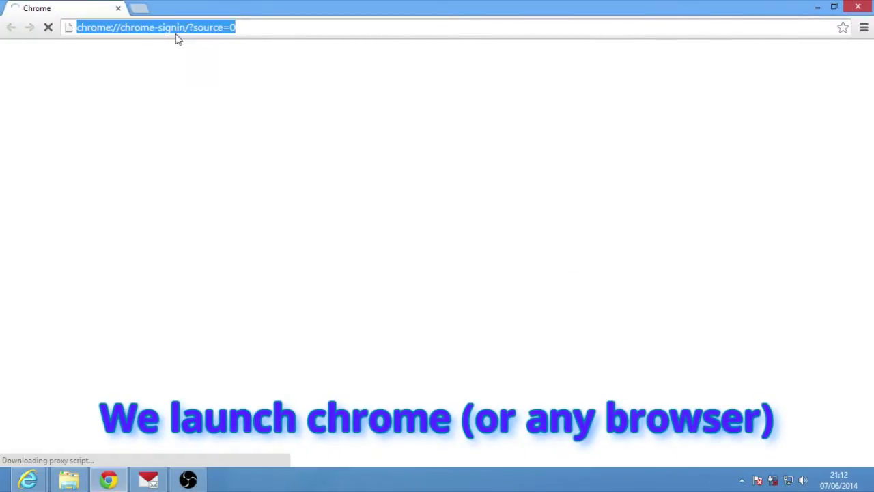
pyautogui.write('rv')
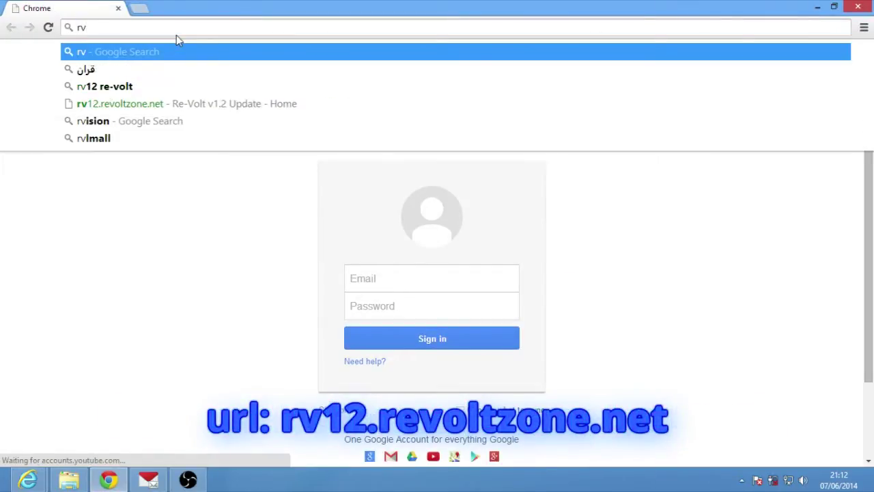
pyautogui.write('12.revoltzone.net')
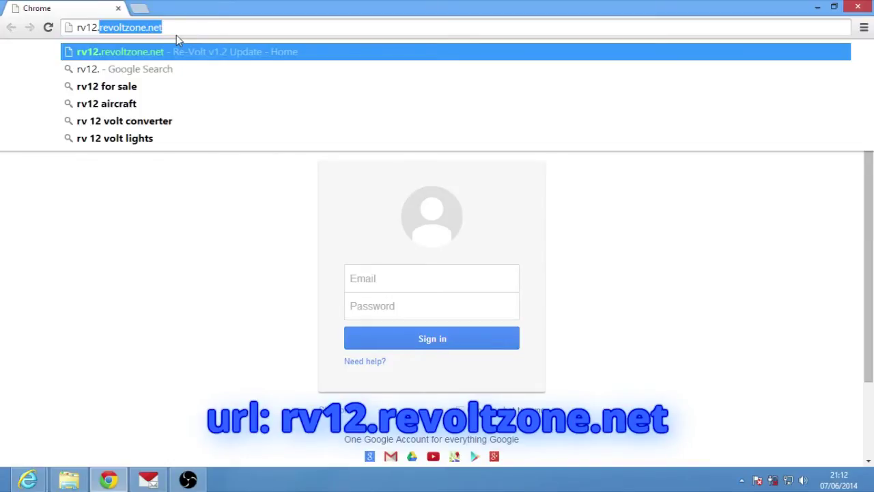
pyautogui.press('Return')
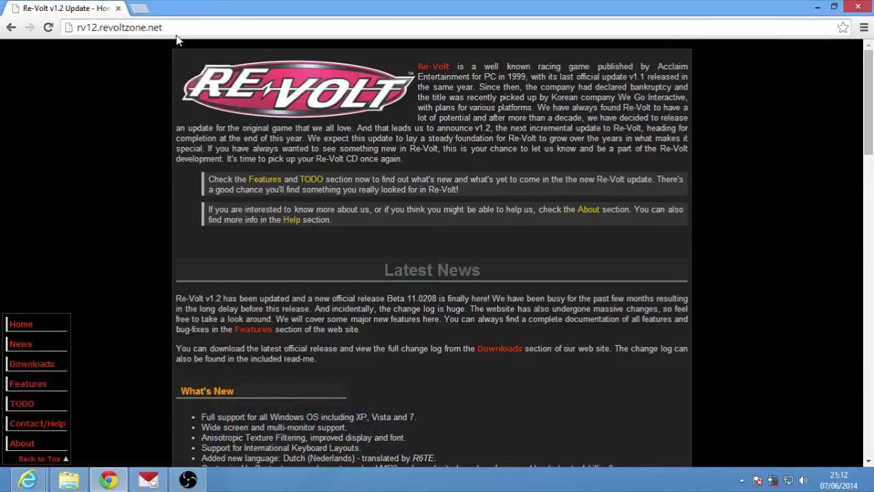
# Download the alpha build rv1.2a14.0208 from the site's Downloads page
pyautogui.click(48, 363)
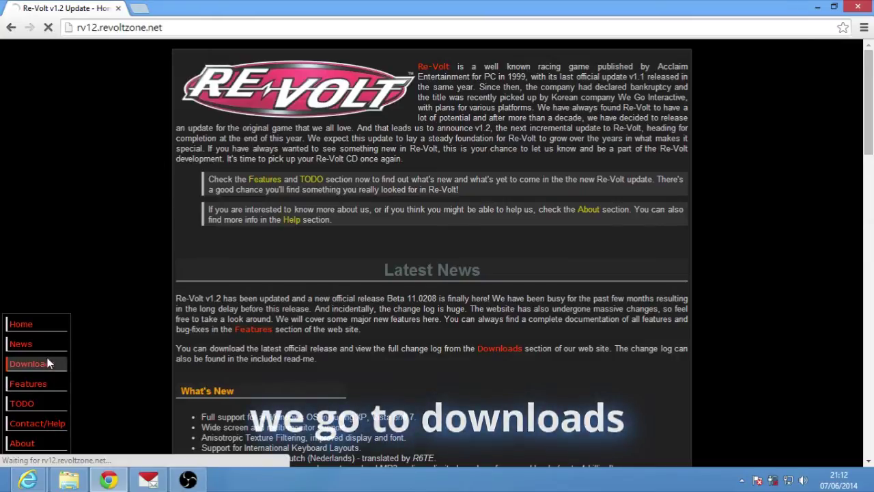
pyautogui.scroll(-4, 344, 276)
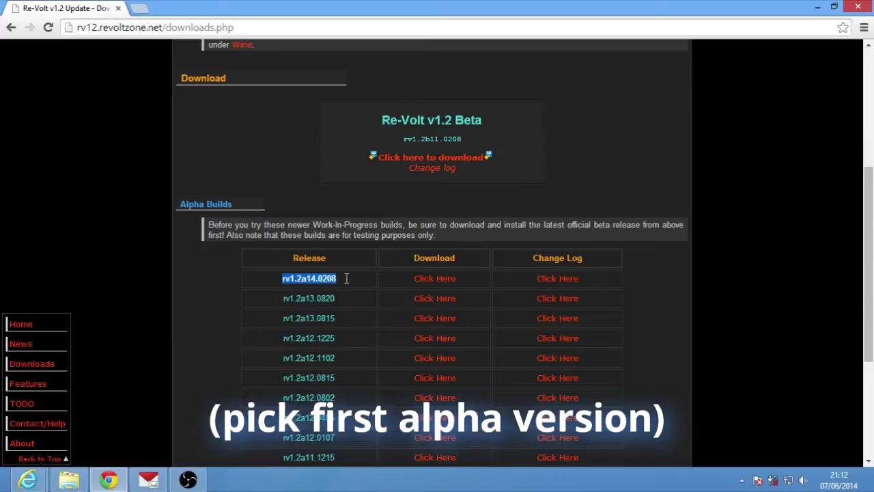
pyautogui.moveTo(346, 278); pyautogui.dragTo(443, 285)
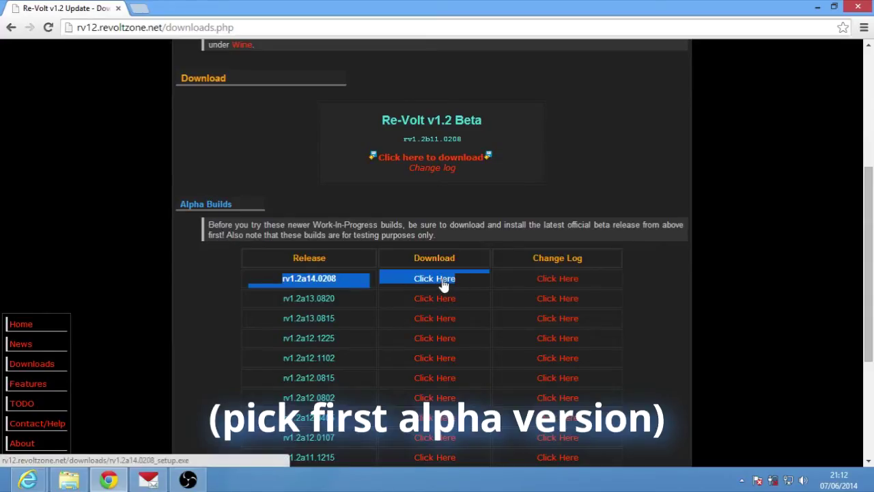
pyautogui.click(441, 286)
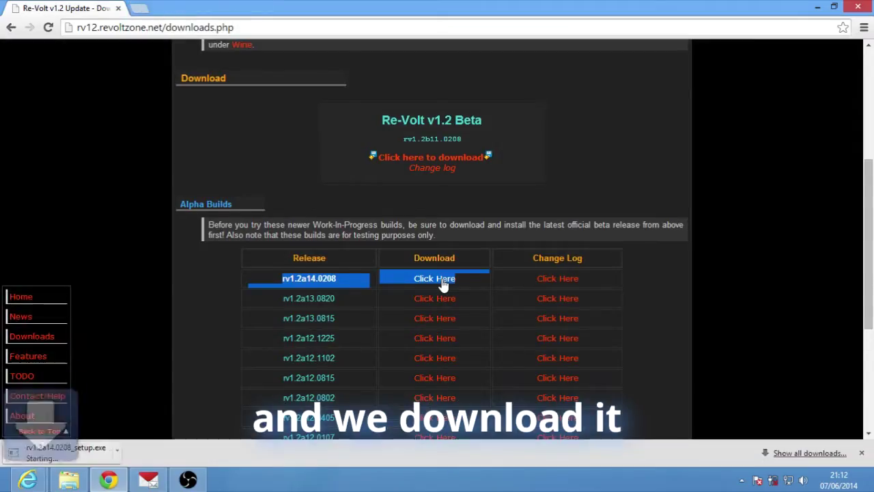
# Recover the blocked rv1.2a14.0208_setup.exe download and install the patch into D:\Program Files (x86)\Acclaim Entertainment\Re-Volt
pyautogui.click(69, 453)
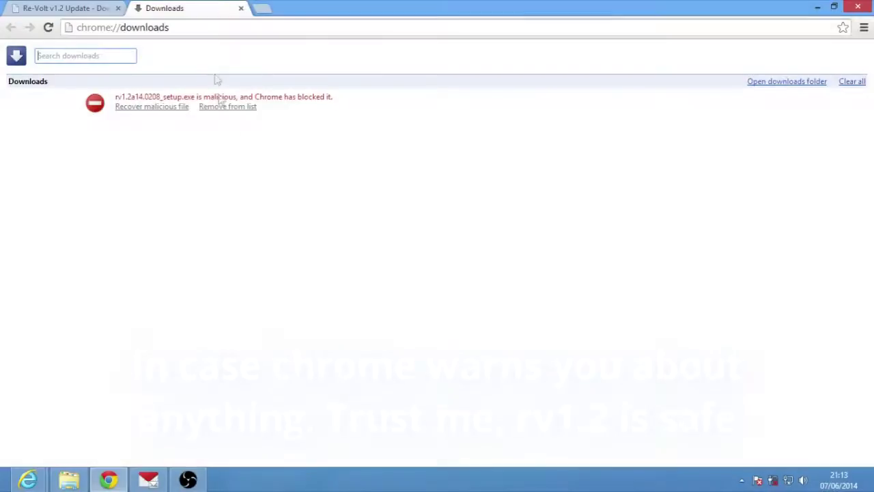
pyautogui.click(181, 108)
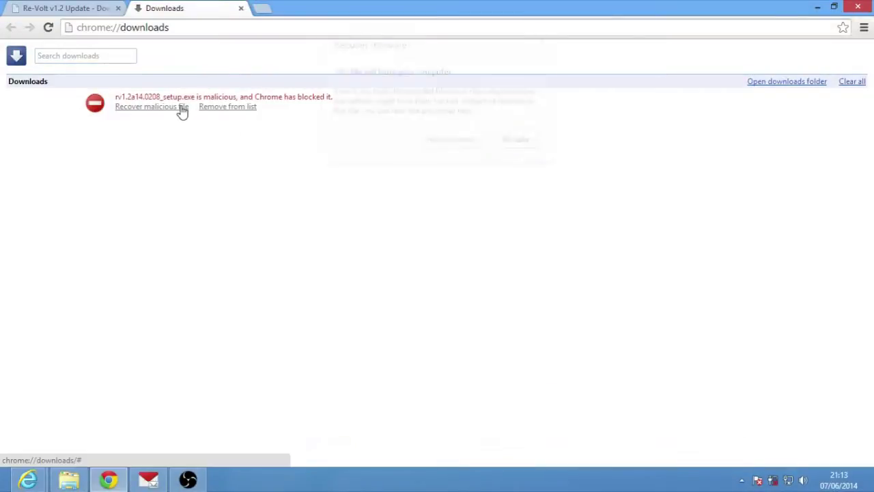
pyautogui.click(452, 145)
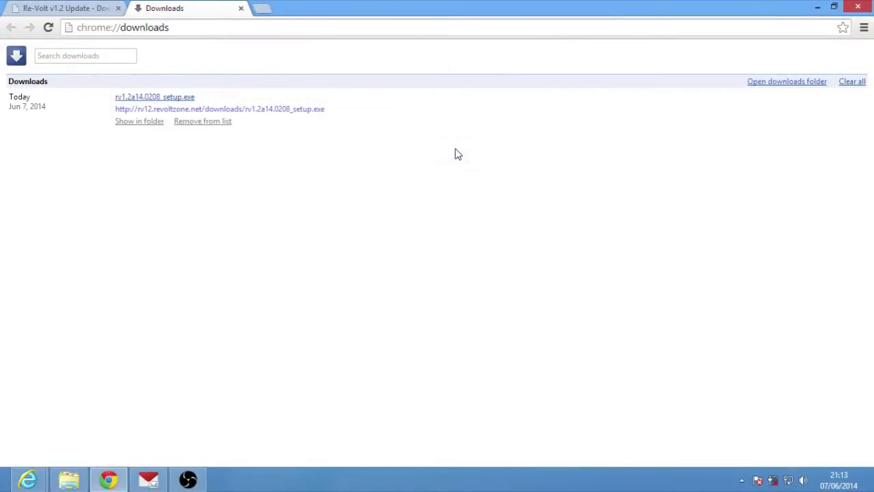
pyautogui.click(169, 101)
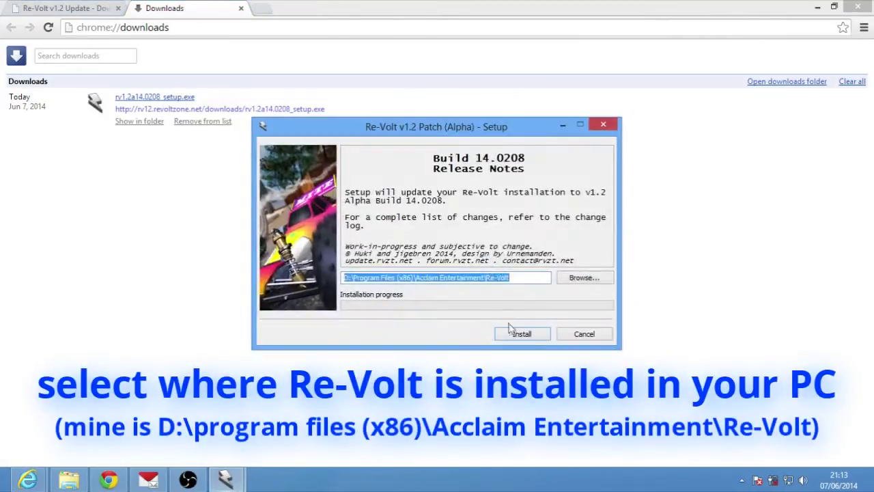
pyautogui.click(506, 334)
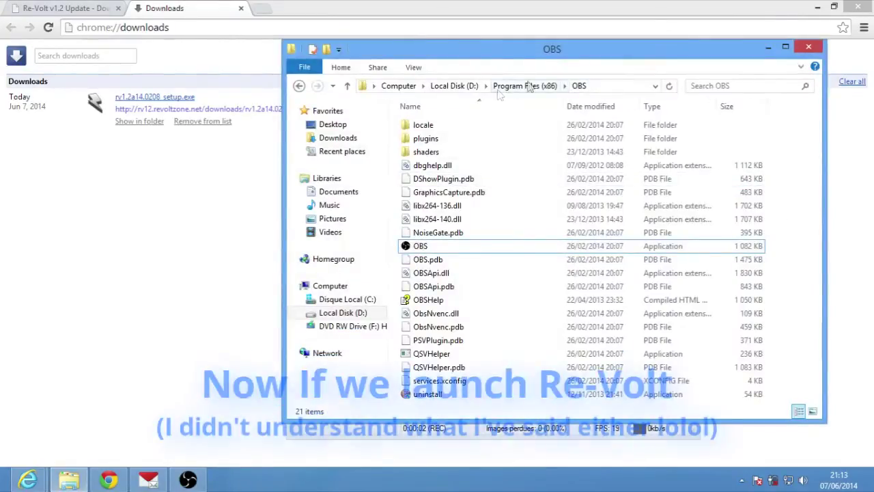
# Browse to the Re-Volt folder in Program Files (x86)\Acclaim Entertainment and launch the revolt application
pyautogui.click(527, 86)
pyautogui.scroll(8, 435, 149)
pyautogui.scroll(15, 435, 148)
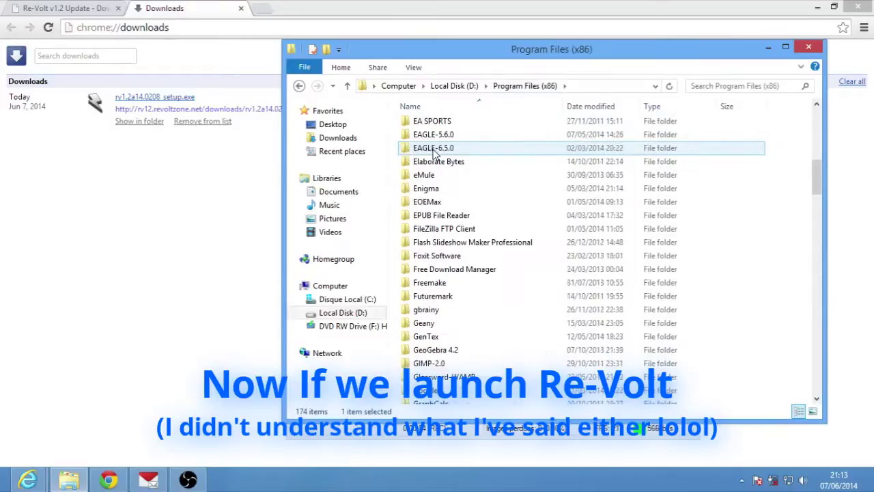
pyautogui.doubleClick(436, 143)
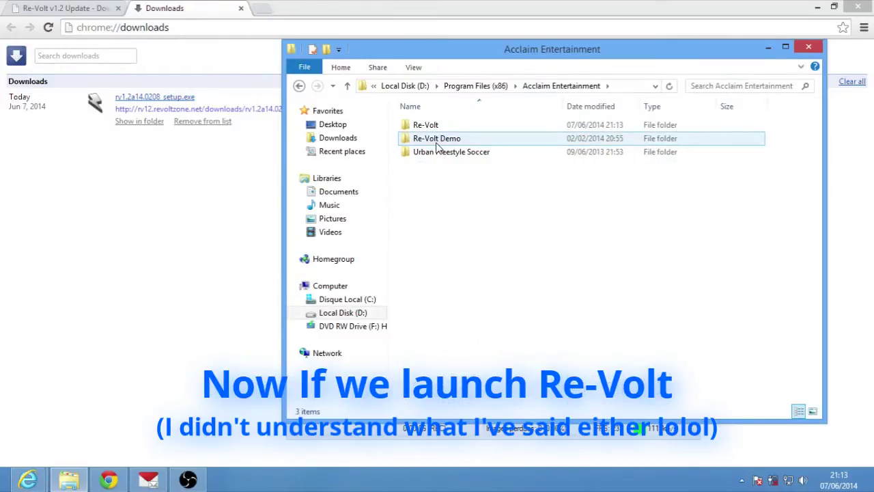
pyautogui.doubleClick(426, 125)
pyautogui.scroll(-2, 422, 359)
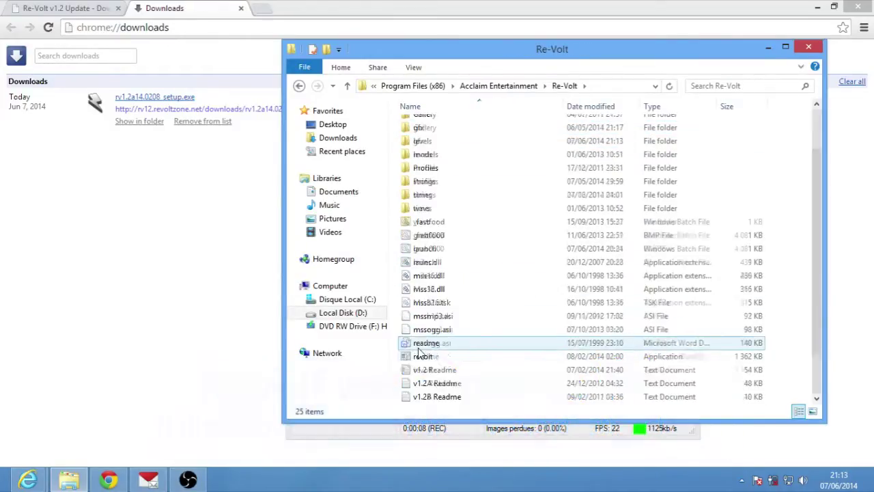
pyautogui.doubleClick(424, 356)
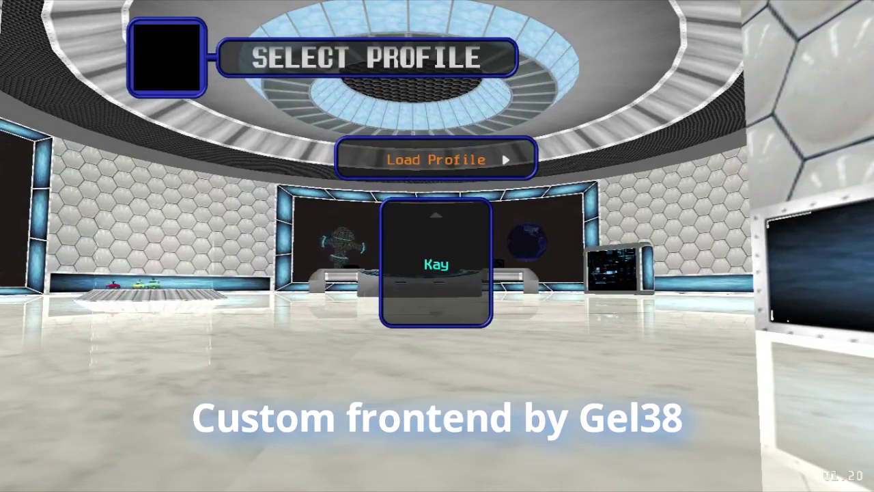
# Load the existing player profile and start a race with RC Bandit on the Toys in the Hood 1 track
pyautogui.press('Return')
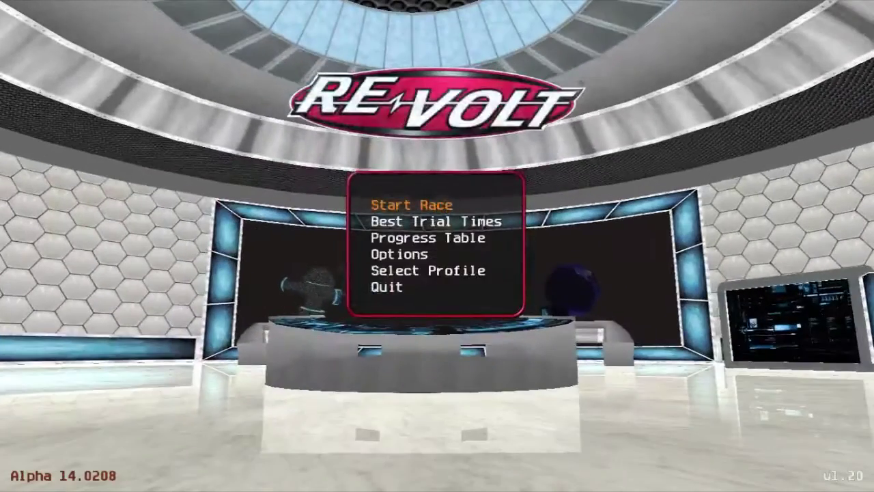
pyautogui.press('Return')
pyautogui.press('Return')
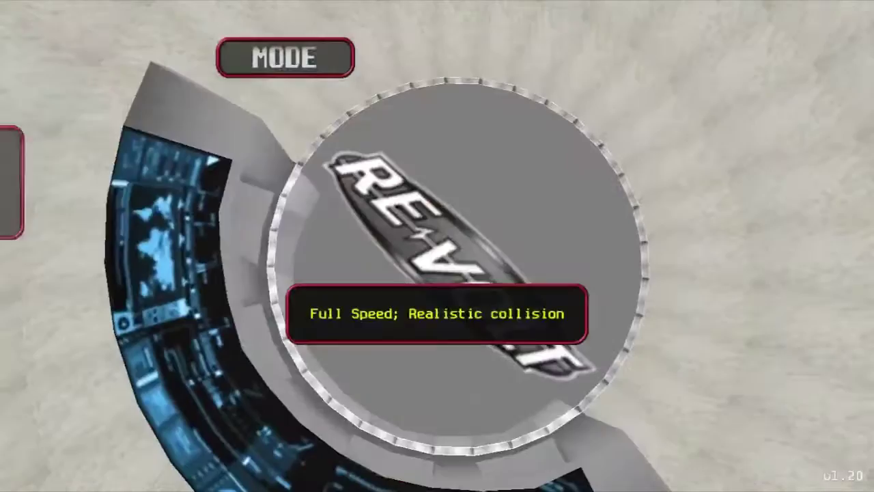
pyautogui.press('Return')
pyautogui.press('Return')
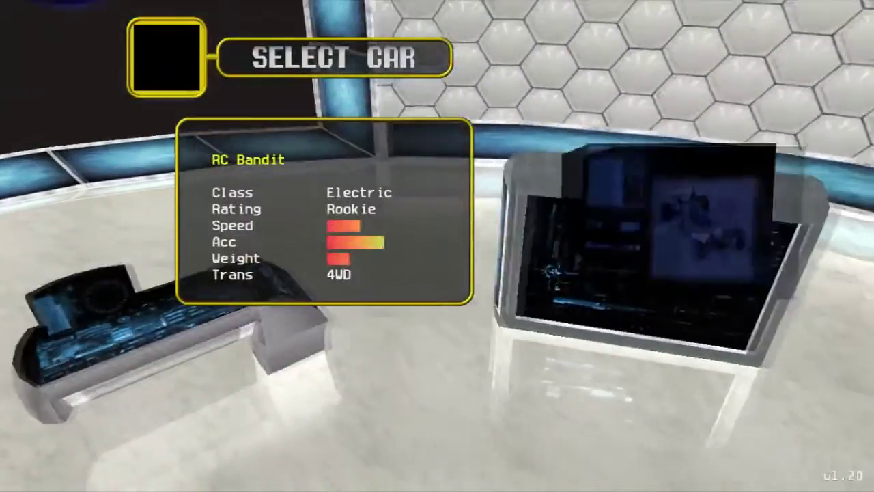
pyautogui.press('Return')
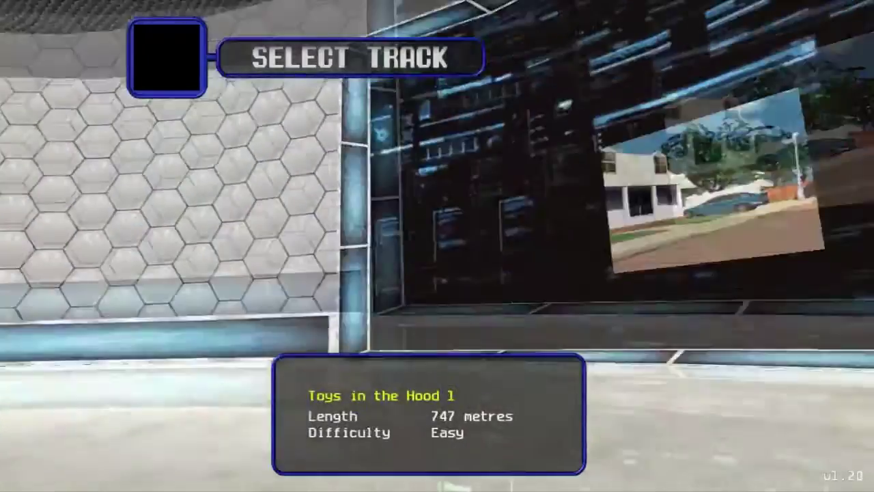
pyautogui.press('Return')
pyautogui.press('Return')
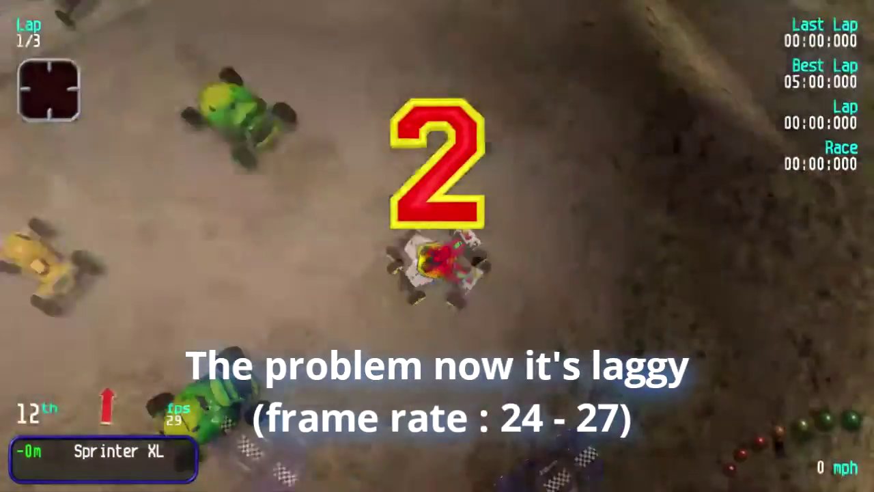
# Drive the RC Bandit through the first lap of Toys in the Hood 1 to examine the frame rate
pyautogui.press('Up')
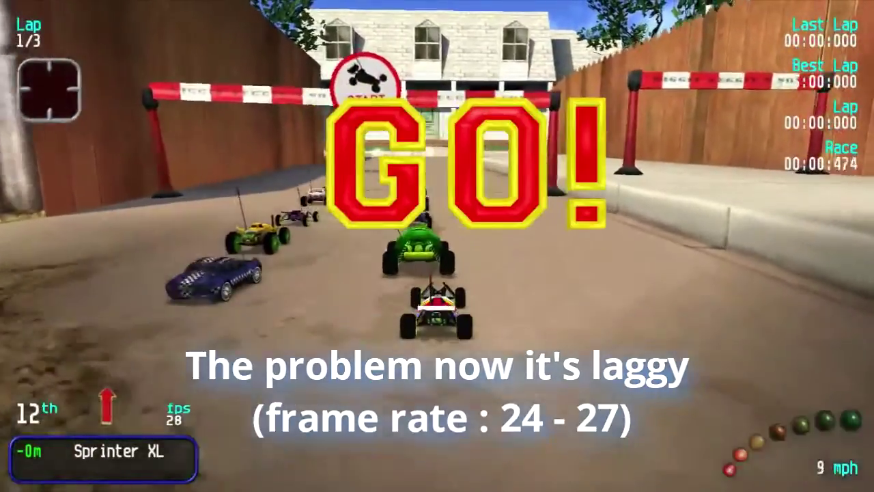
pyautogui.press('Up')
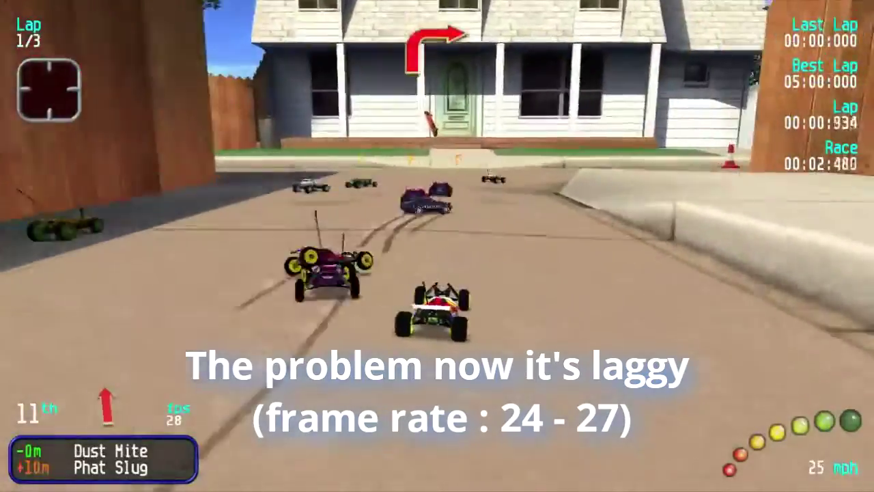
pyautogui.press('Up')
pyautogui.press('Left')
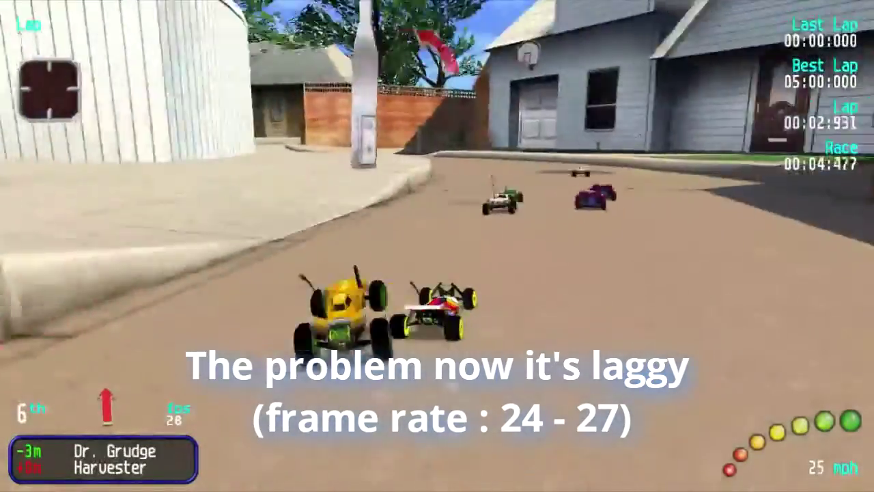
pyautogui.press('Up')
pyautogui.press('Right')
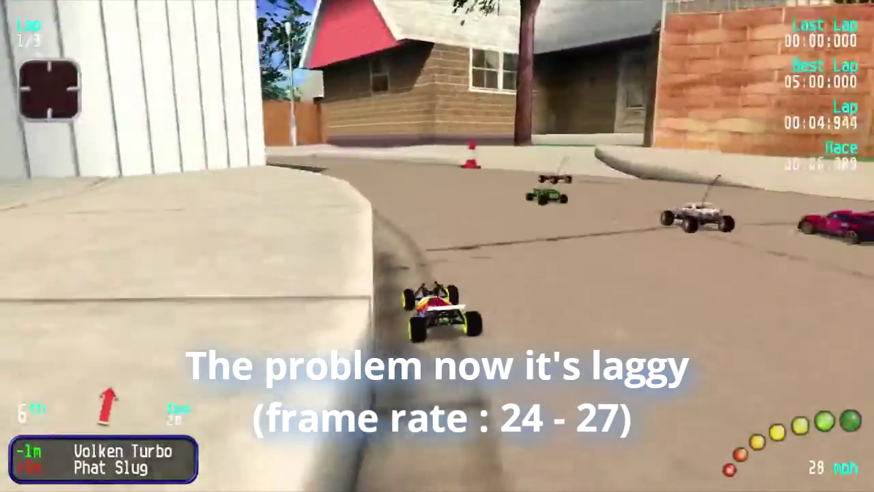
pyautogui.press('Up')
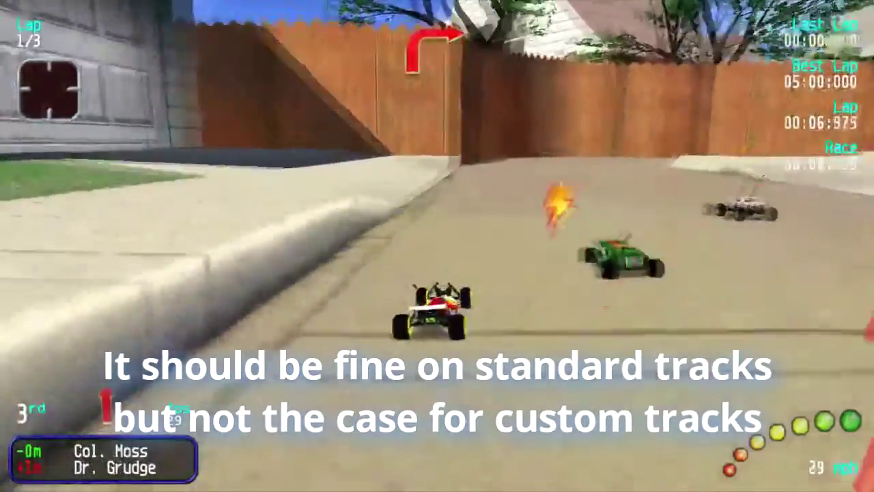
pyautogui.press('Up')
pyautogui.press('Right')
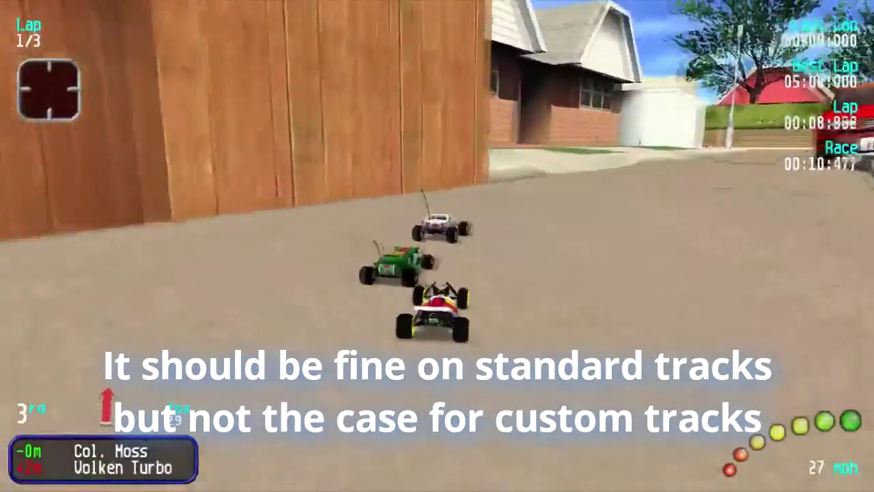
pyautogui.press('Up')
pyautogui.press('Left')
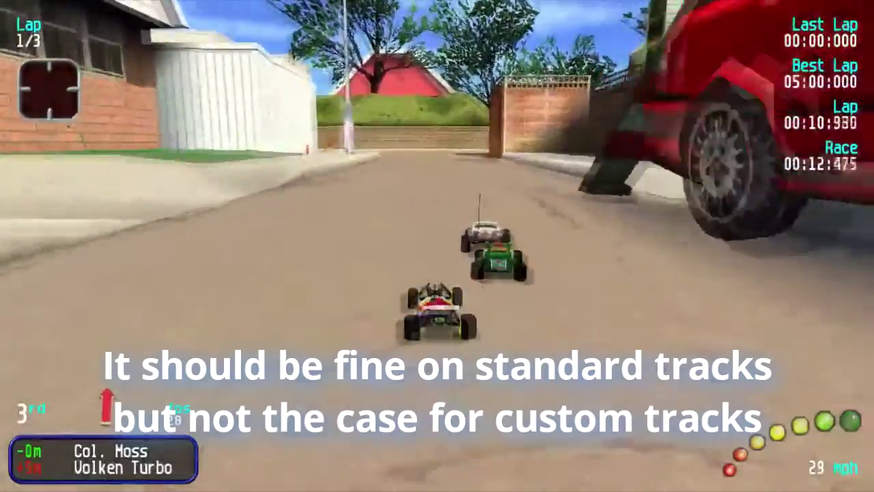
pyautogui.press('Up')
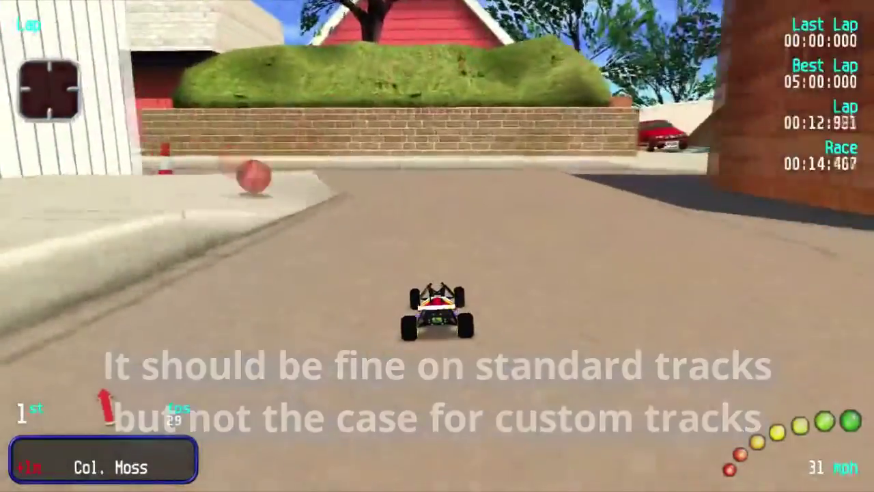
pyautogui.press('Left')
pyautogui.press('Up')
pyautogui.press('Left')
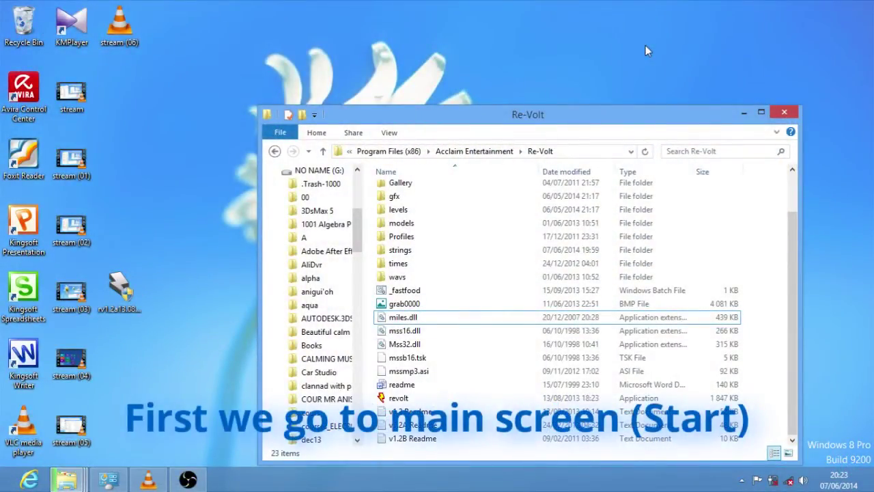
# Search the installed apps for Notepad and open it with a blank document
pyautogui.press('super')
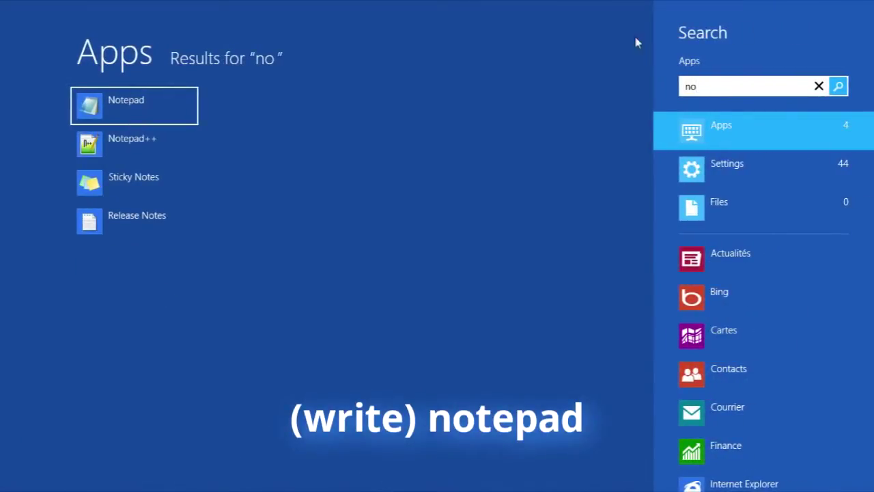
pyautogui.click(168, 99)
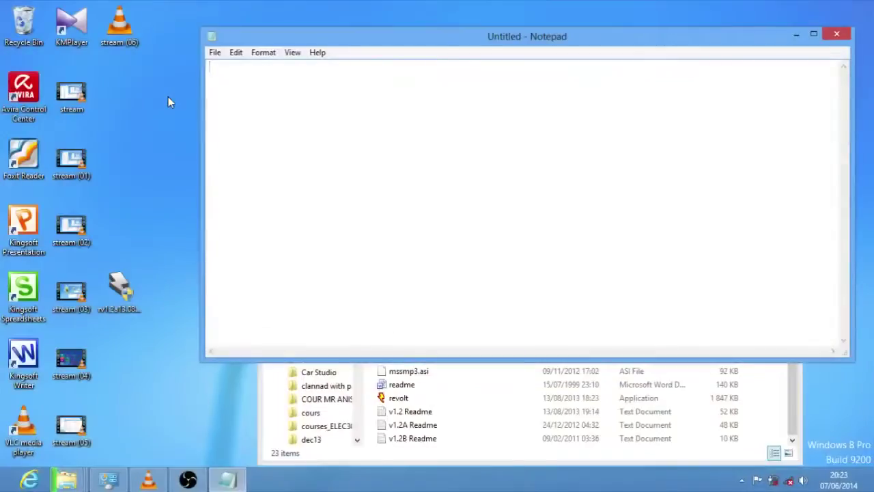
# Write the launch command "revolt -emulatefullscreen -window" in the blank document and start saving the file
pyautogui.write('re')
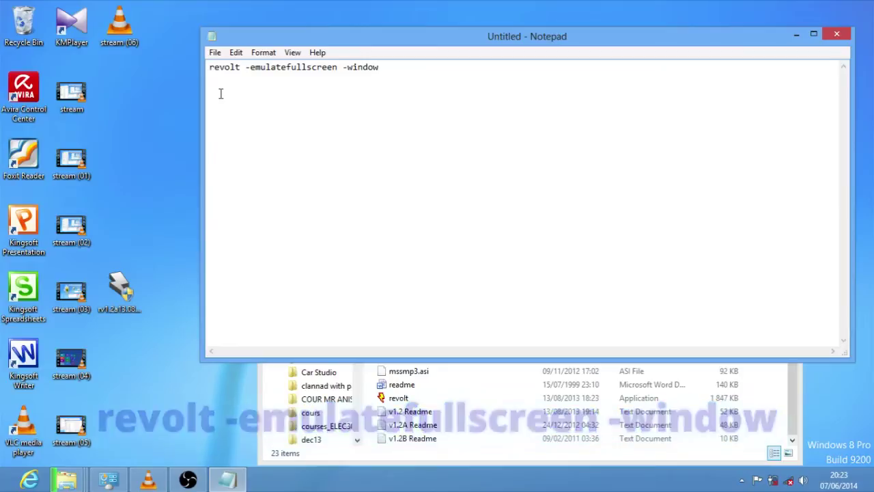
pyautogui.hotkey('ctrl', 's')
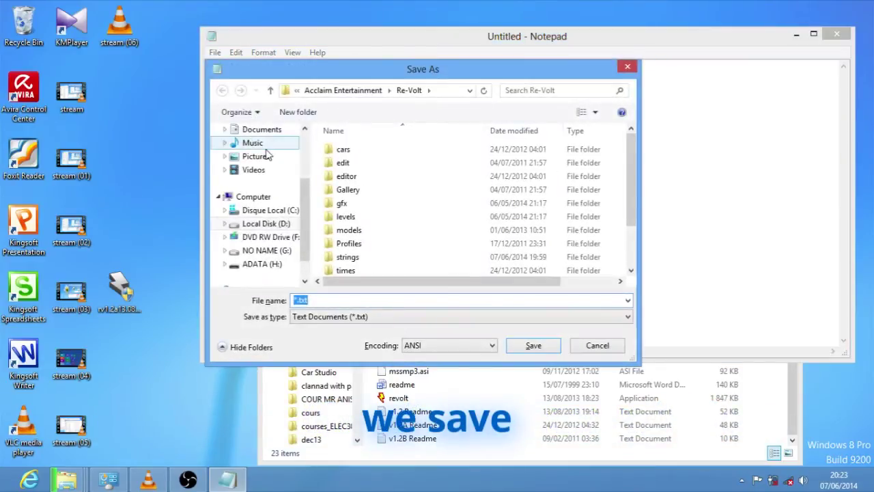
pyautogui.click(468, 457)
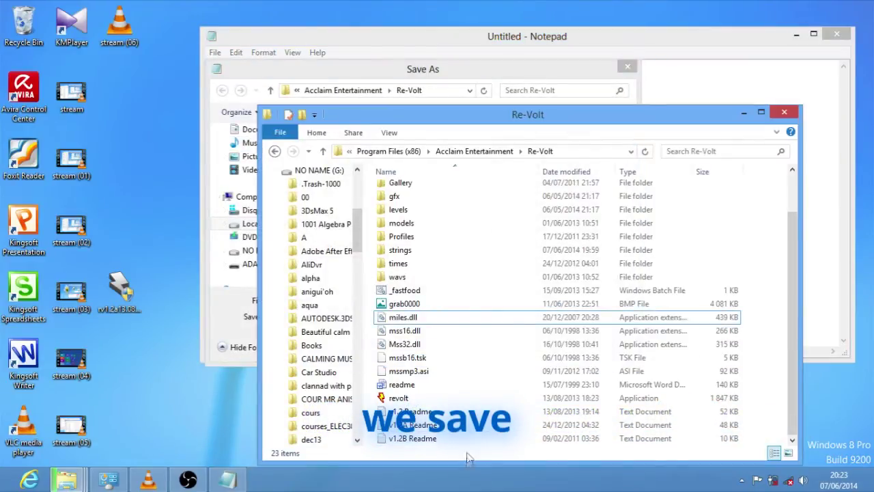
pyautogui.click(572, 151)
pyautogui.click(590, 192)
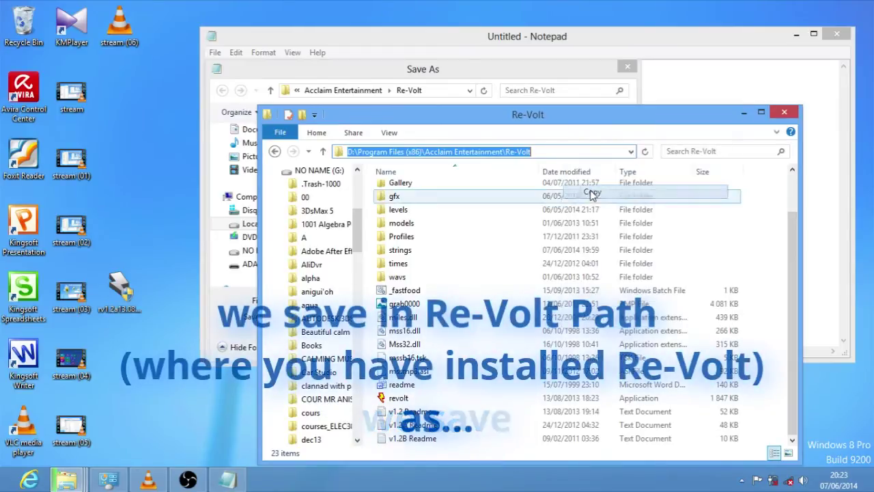
pyautogui.click(485, 88)
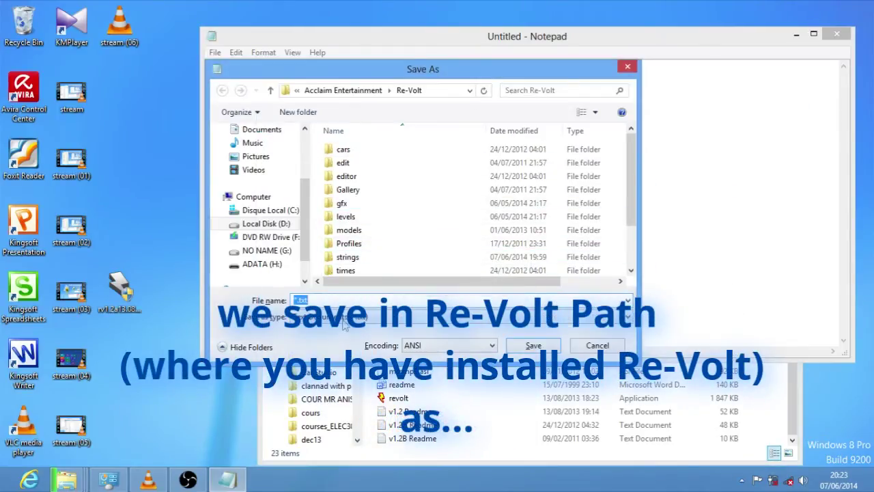
pyautogui.rightClick(349, 301)
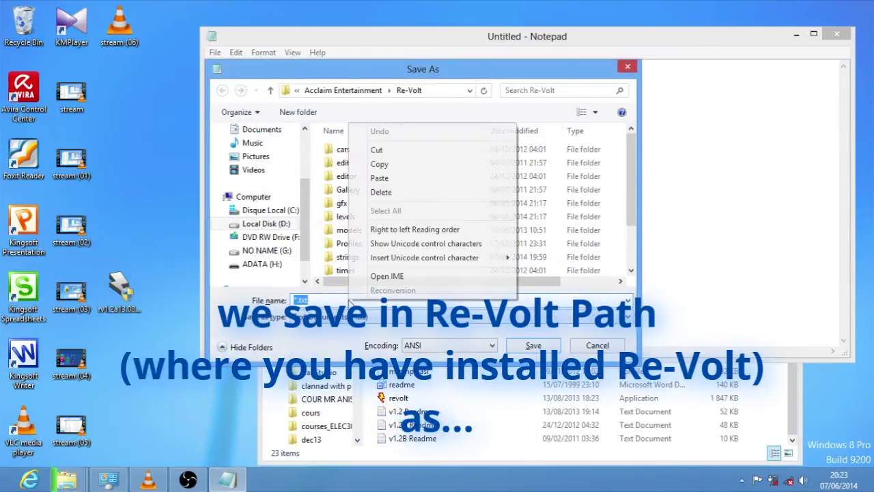
pyautogui.click(403, 179)
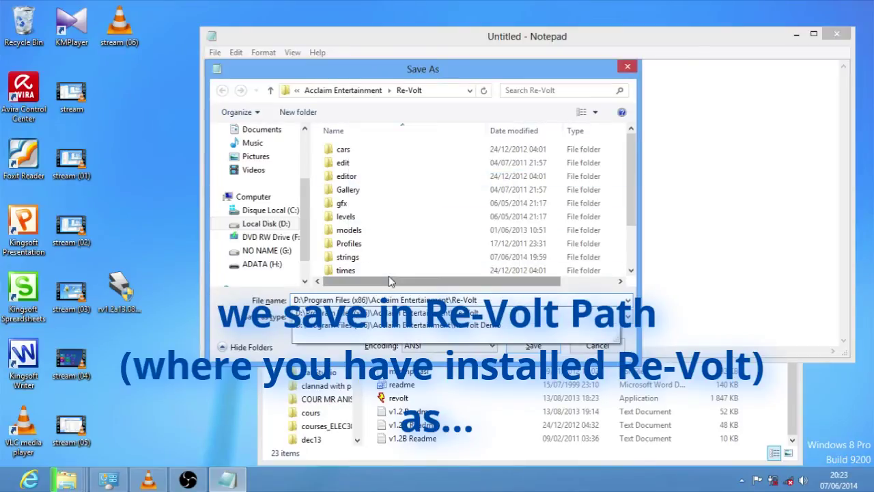
pyautogui.press('BackSpace')
pyautogui.press('BackSpace')
pyautogui.press('BackSpace')
pyautogui.press('BackSpace')
pyautogui.press('BackSpace')
pyautogui.press('BackSpace')
pyautogui.press('BackSpace')
pyautogui.press('BackSpace')
pyautogui.press('BackSpace')
pyautogui.press('BackSpace')
pyautogui.press('BackSpace')
pyautogui.press('BackSpace')
pyautogui.press('BackSpace')
pyautogui.press('BackSpace')
pyautogui.press('BackSpace')
pyautogui.press('BackSpace')
pyautogui.press('BackSpace')
pyautogui.press('BackSpace')
pyautogui.press('BackSpace')
pyautogui.press('BackSpace')
pyautogui.press('BackSpace')
pyautogui.press('BackSpace')
pyautogui.press('BackSpace')
pyautogui.press('BackSpace')
pyautogui.press('BackSpace')
pyautogui.press('BackSpace')
pyautogui.press('BackSpace')
pyautogui.press('BackSpace')
pyautogui.press('BackSpace')
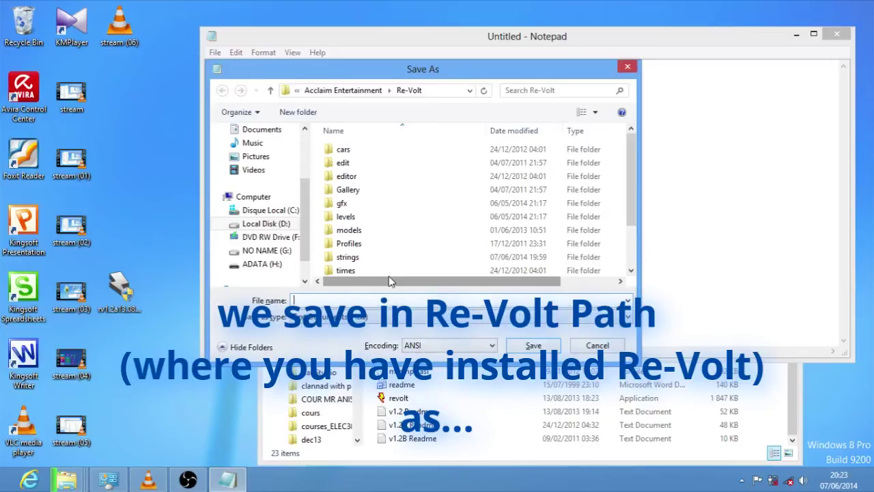
# Save the document as launch.bat in the Re-Volt installation folder
pyautogui.write('launc')
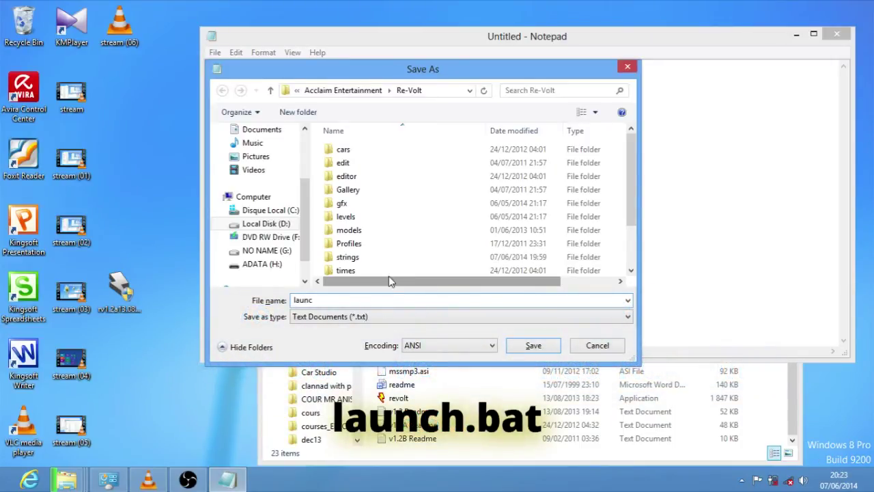
pyautogui.write('h.bat')
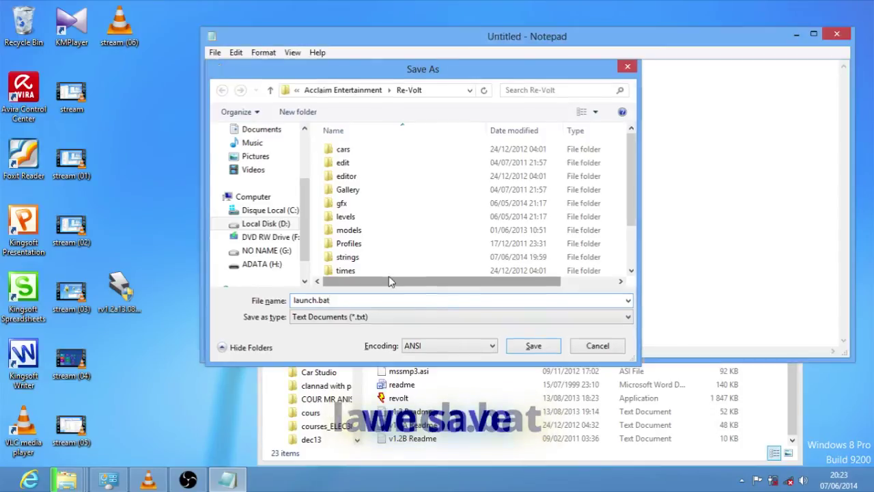
pyautogui.press('Return')
# Switch to the Re-Volt folder window and run the launch batch file
pyautogui.click(414, 386)
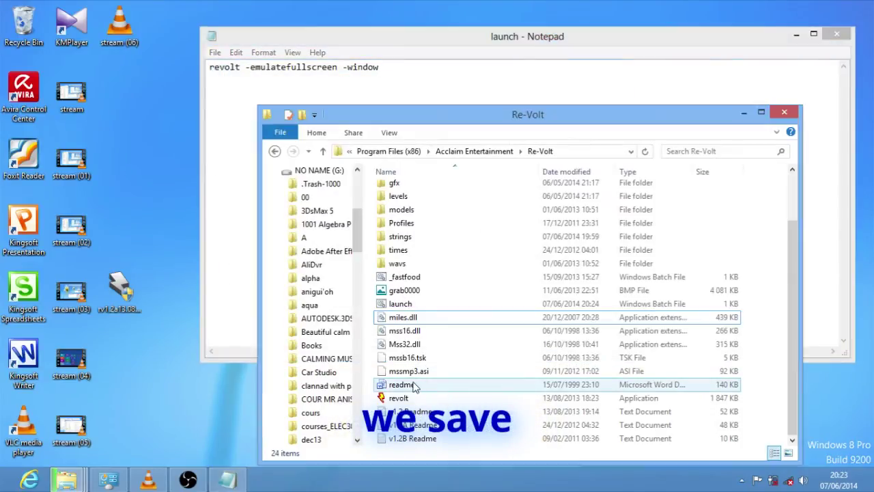
pyautogui.click(410, 304)
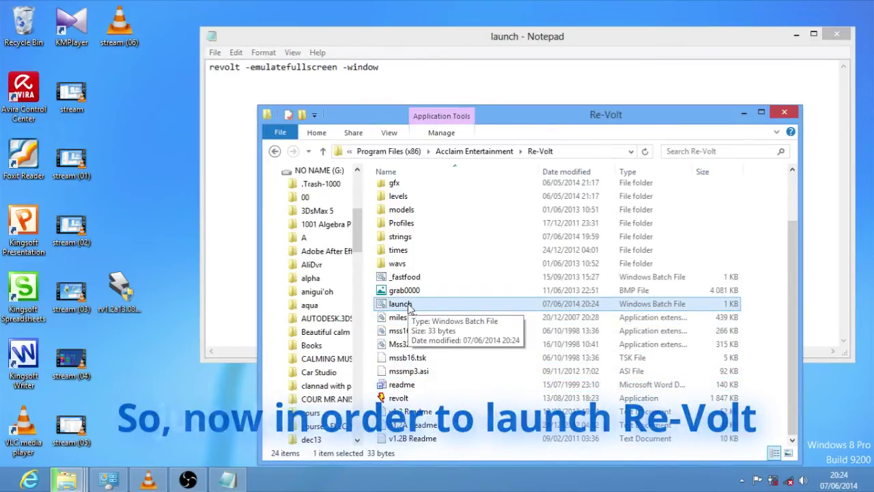
pyautogui.doubleClick(410, 304)
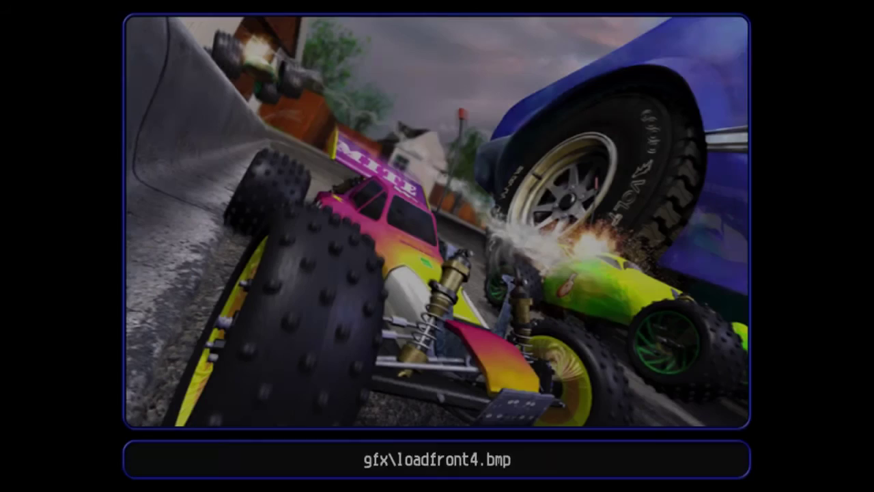
# Start a single race with RC Bandit on the Toys in the Hood 1 track
pyautogui.press('Return')
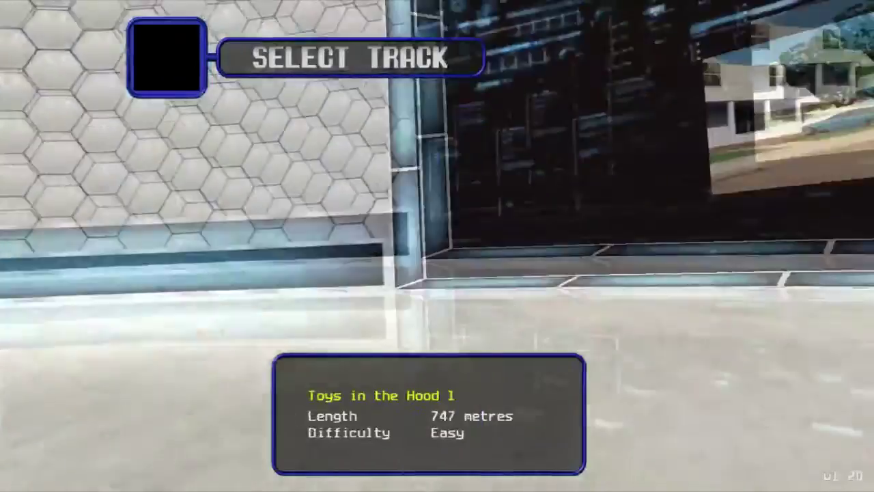
pyautogui.press('Return')
pyautogui.press('Return')
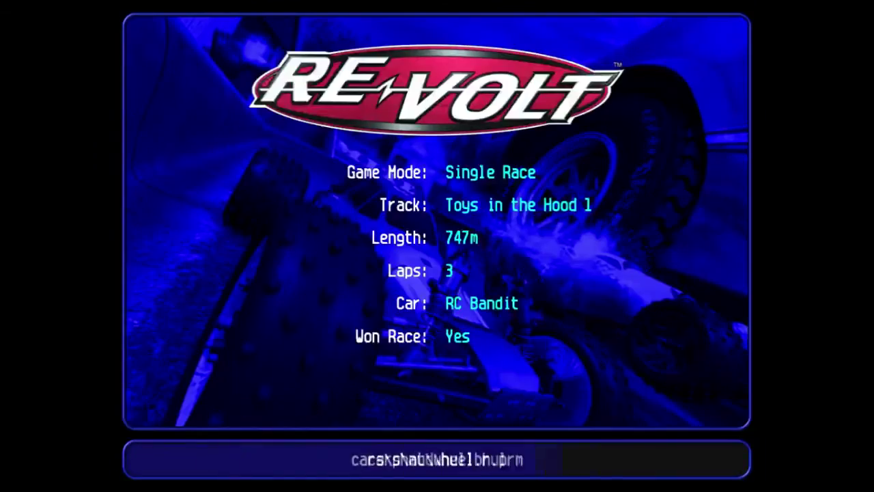